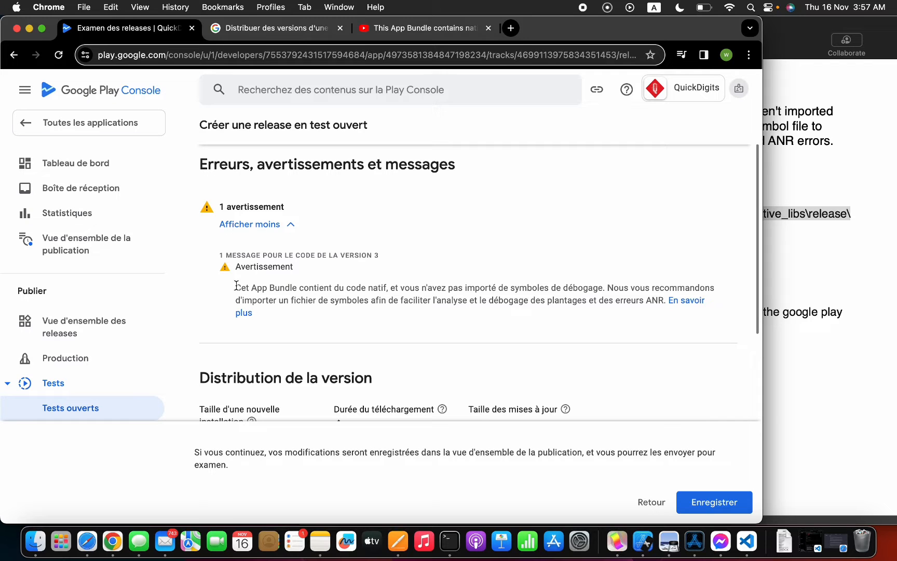
# Review the debug symbols warning and the notes, selecting the project path to follow.
pyautogui.moveTo(235, 286); pyautogui.dragTo(265, 314)
pyautogui.click(290, 321)
pyautogui.click(810, 276)
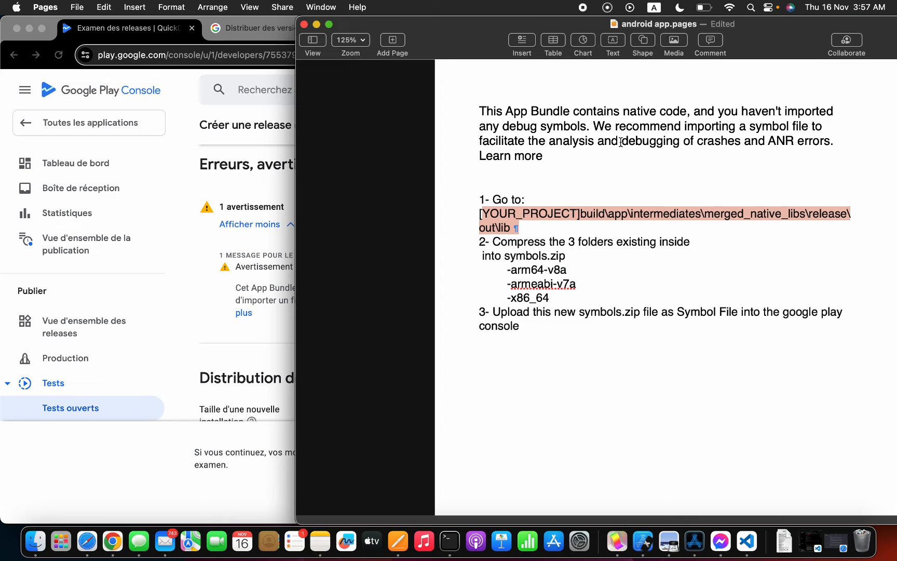
pyautogui.moveTo(481, 111); pyautogui.dragTo(576, 150)
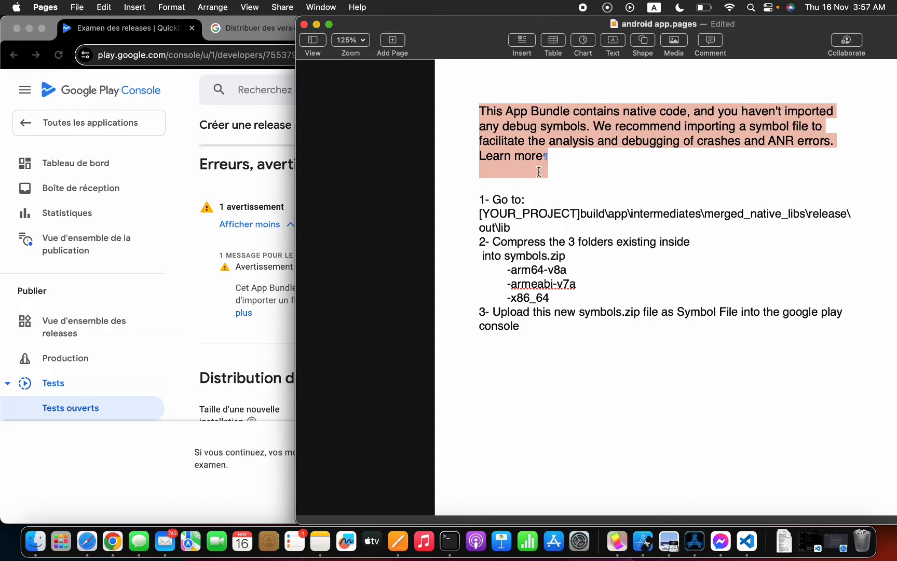
pyautogui.click(566, 159)
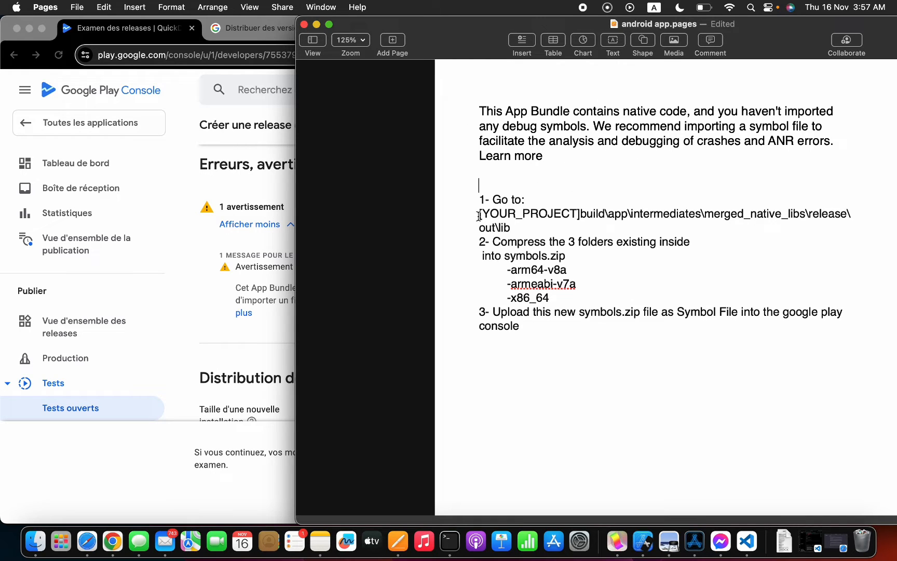
pyautogui.moveTo(479, 215); pyautogui.dragTo(515, 228)
pyautogui.click(247, 338)
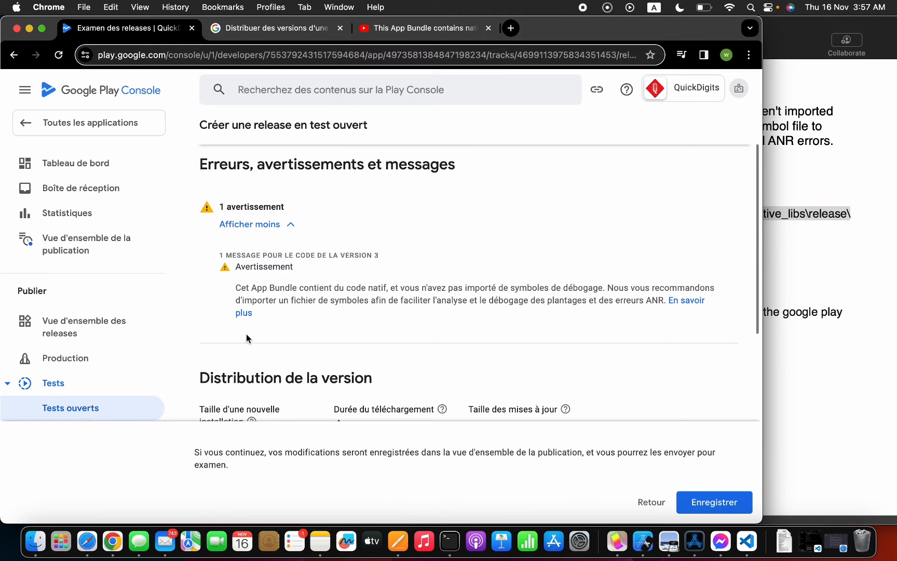
# In Finder, go into Documents > quick_digits > quick_digits > build.
pyautogui.click(36, 541)
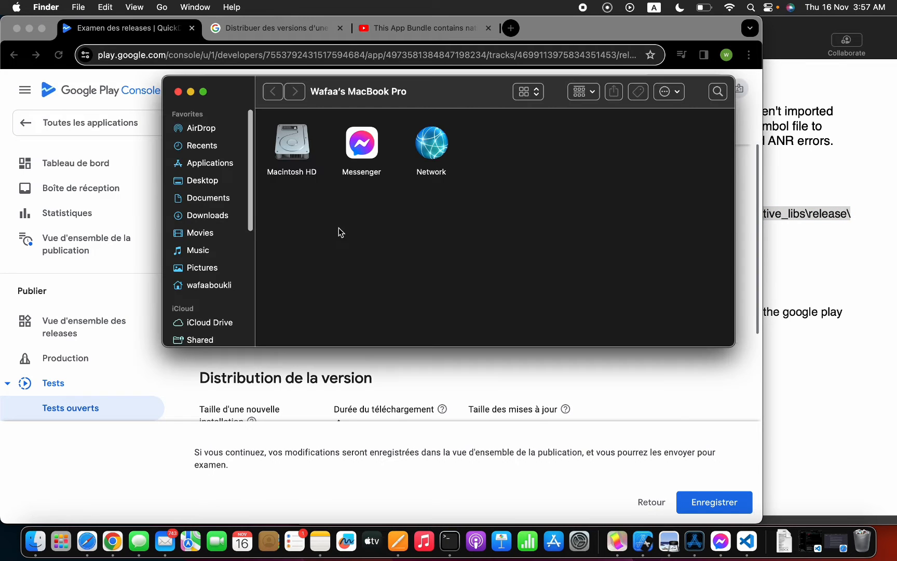
pyautogui.click(215, 201)
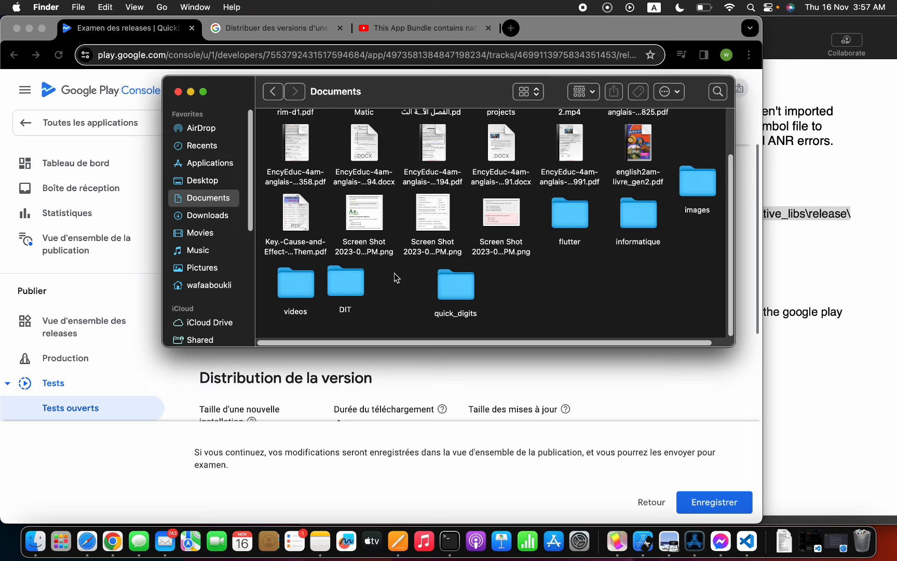
pyautogui.doubleClick(453, 296)
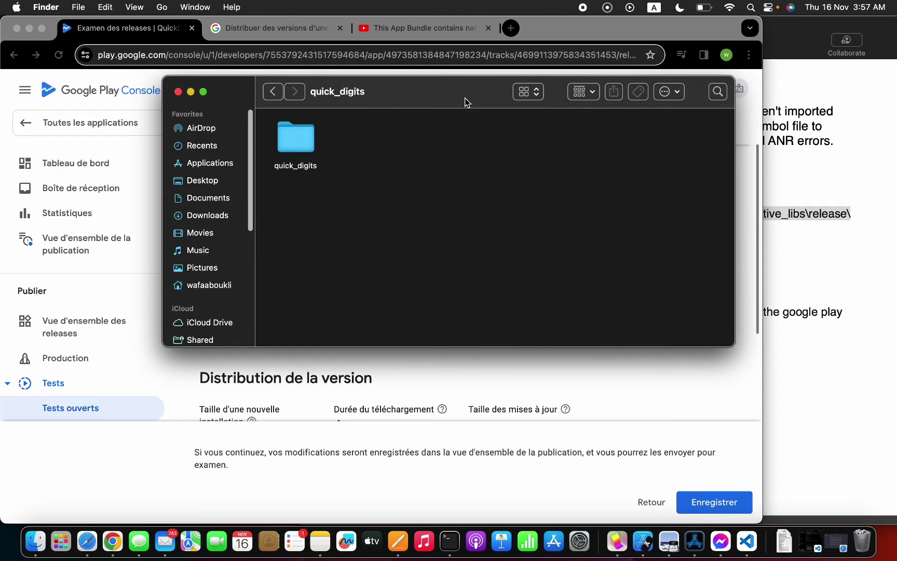
pyautogui.moveTo(466, 103); pyautogui.dragTo(433, 281)
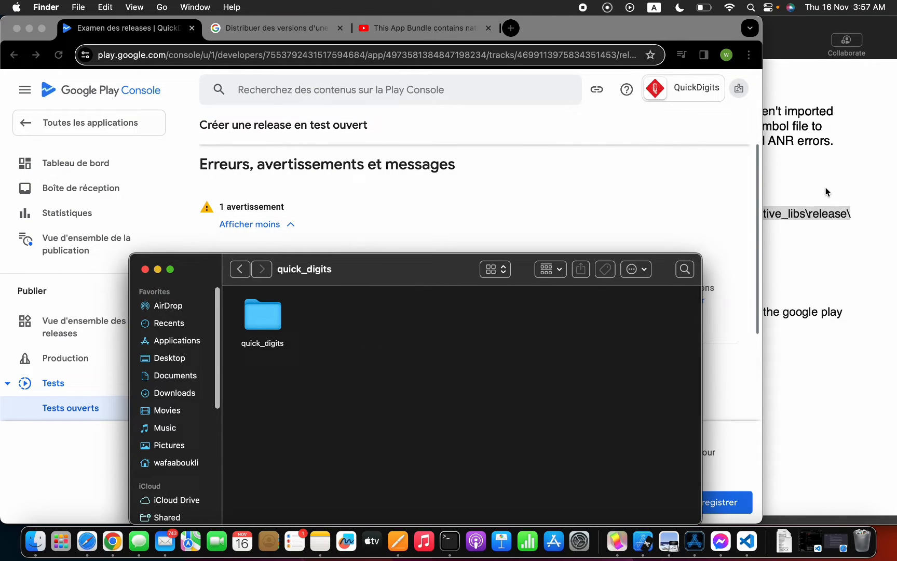
pyautogui.click(828, 190)
pyautogui.click(248, 395)
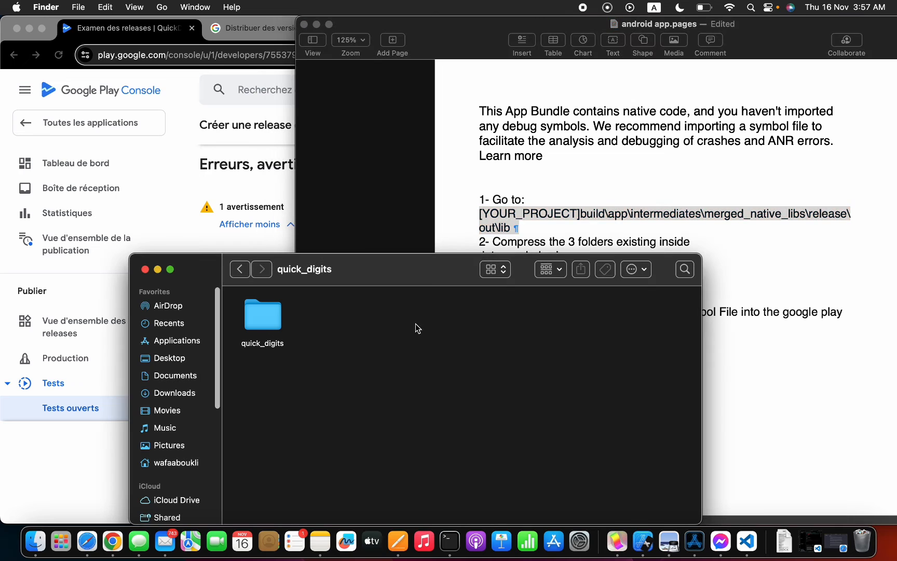
pyautogui.doubleClick(262, 317)
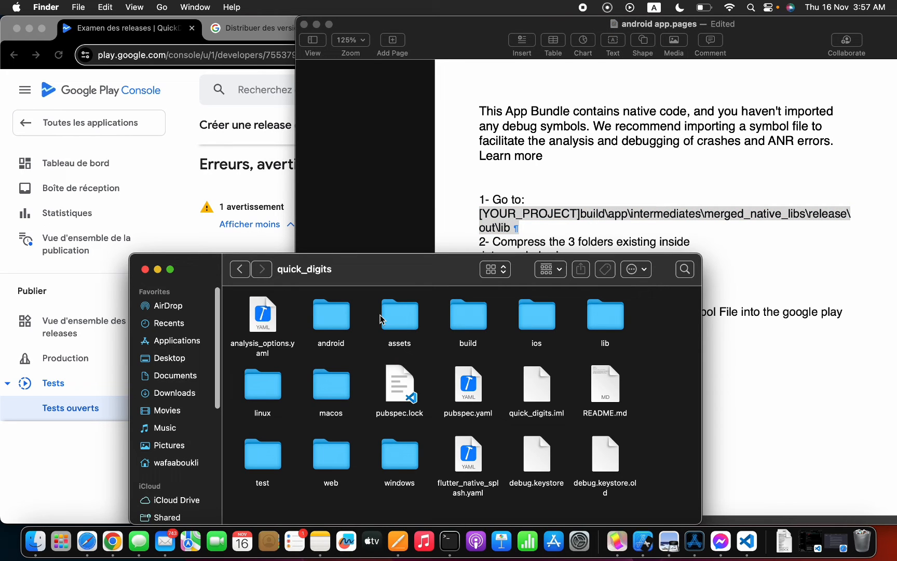
pyautogui.doubleClick(456, 327)
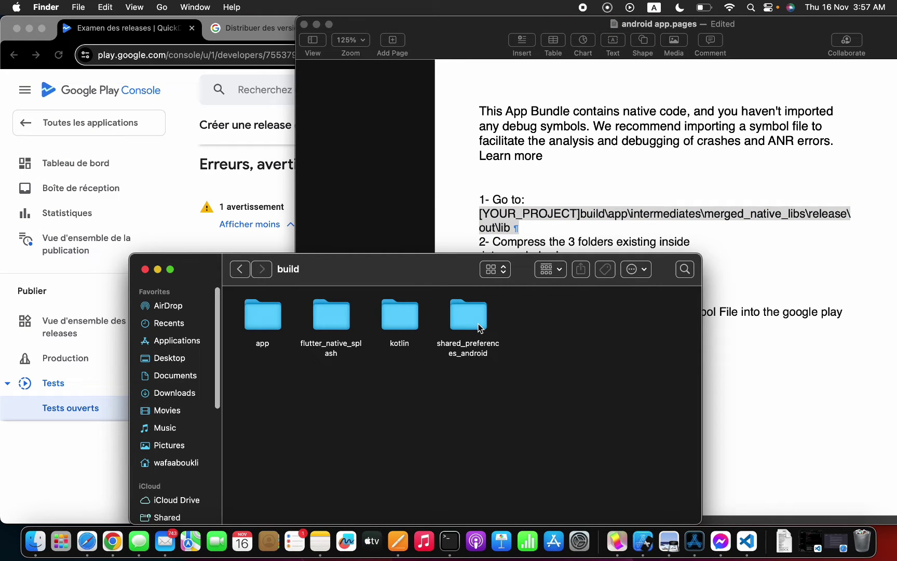
# Continue into app > intermediates > merged_native_libs > release.
pyautogui.click(257, 324)
pyautogui.doubleClick(257, 325)
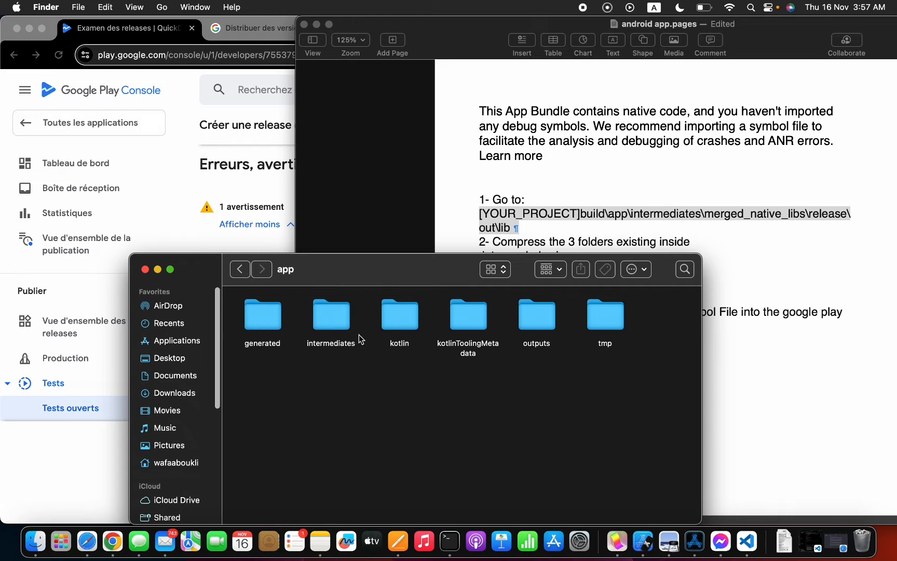
pyautogui.doubleClick(331, 317)
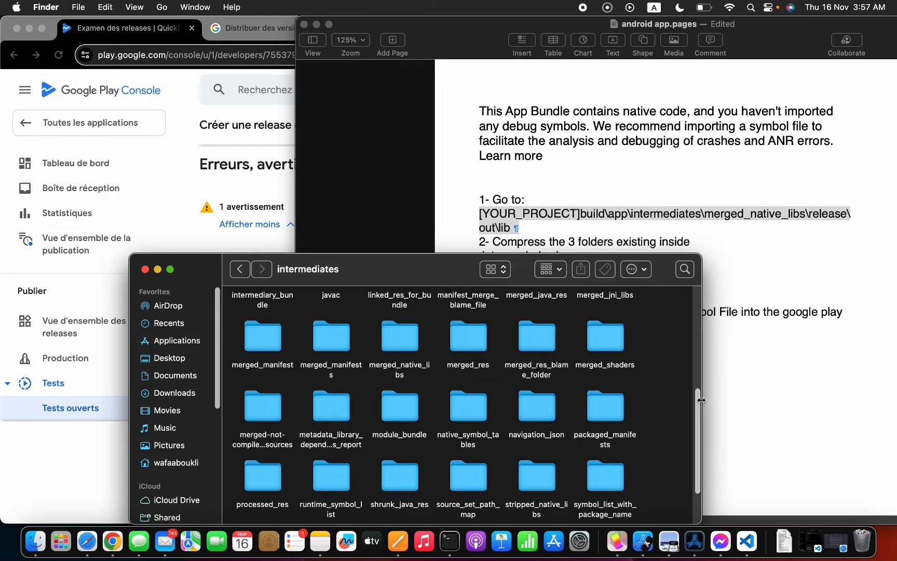
pyautogui.moveTo(697, 399)
pyautogui.mouseDown()
pyautogui.moveTo(700, 418)
pyautogui.moveTo(699, 407)
pyautogui.mouseUp()
pyautogui.click(397, 326)
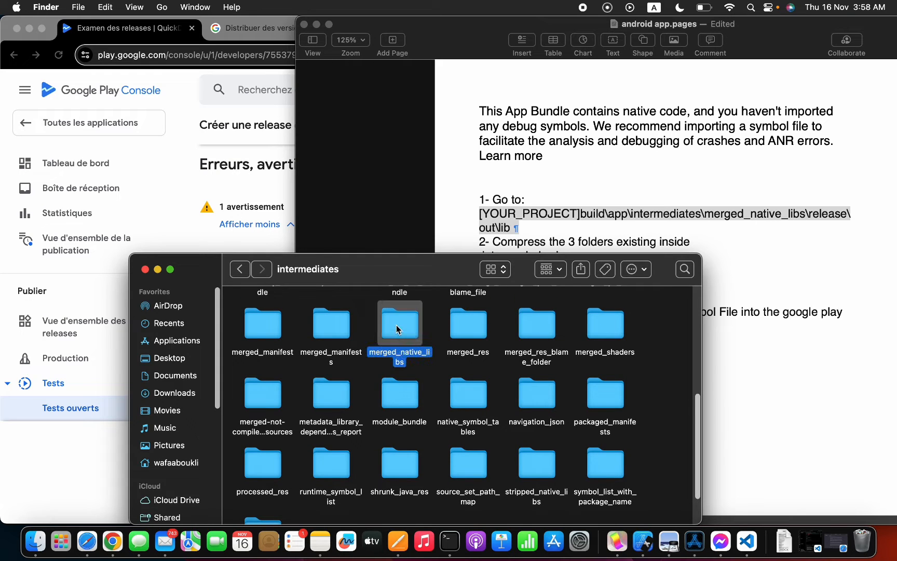
pyautogui.doubleClick(395, 324)
pyautogui.click(257, 321)
pyautogui.doubleClick(257, 321)
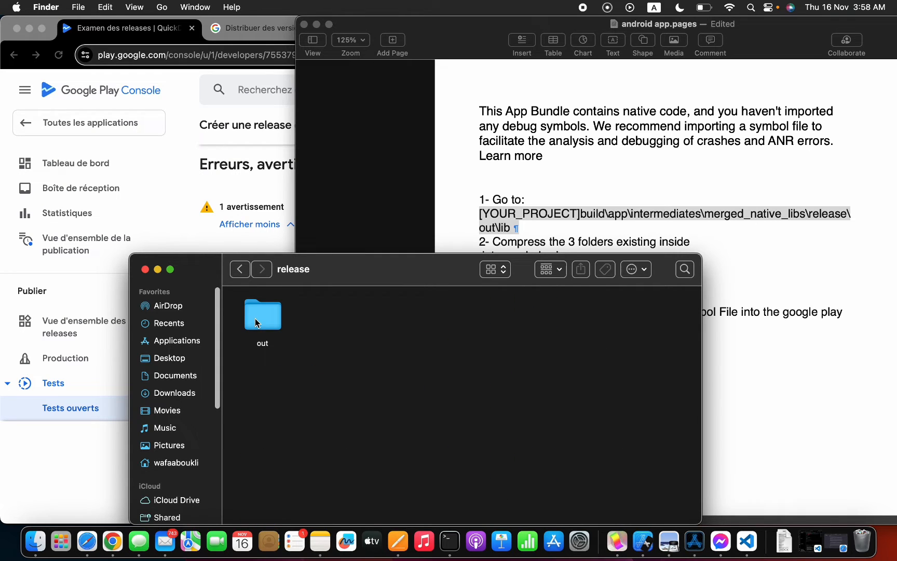
# Open out > lib and select the arm64-v8a, armeabi-v7a and x86_64 folders.
pyautogui.moveTo(428, 275); pyautogui.dragTo(452, 337)
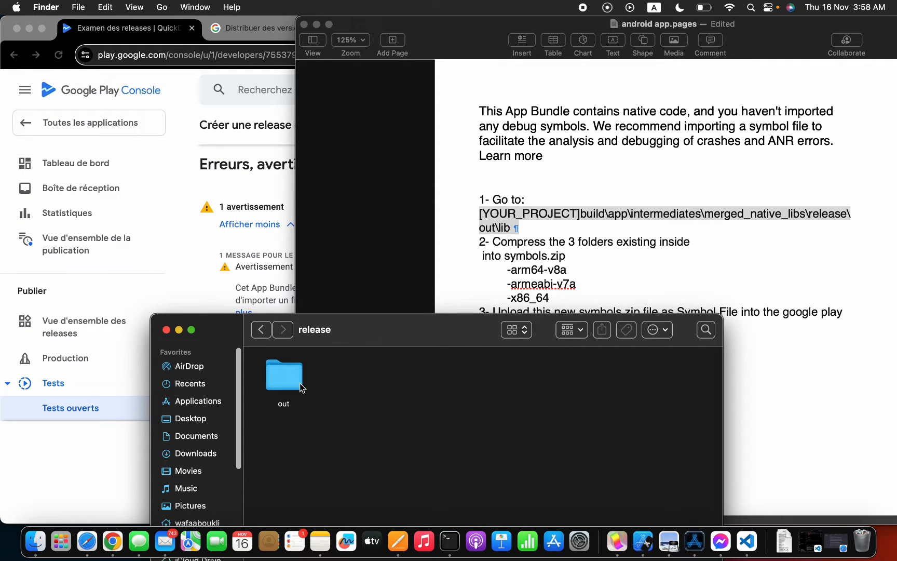
pyautogui.doubleClick(283, 391)
pyautogui.doubleClick(282, 389)
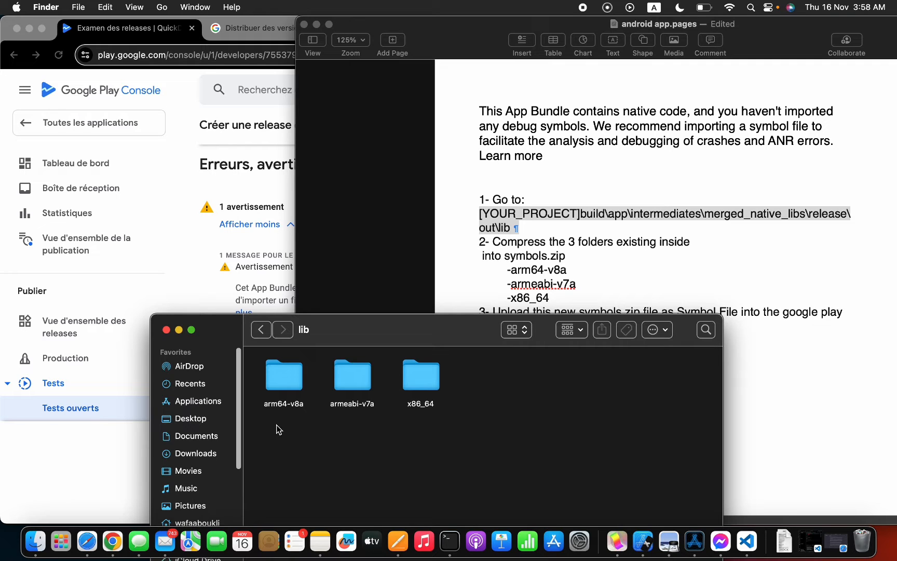
pyautogui.moveTo(278, 426); pyautogui.dragTo(465, 372)
# Compress the three ABI folders into Archive.zip and return to the Play Console page.
pyautogui.rightClick(433, 372)
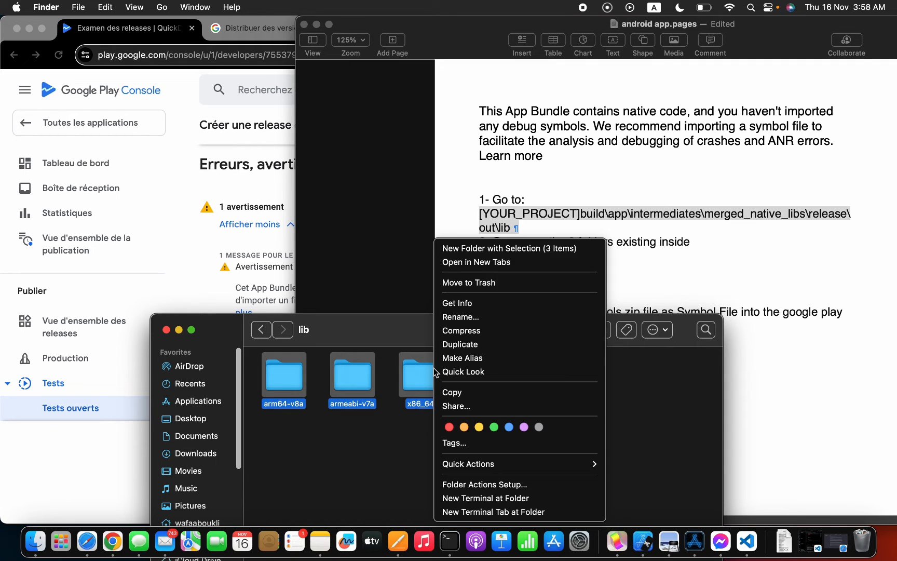
pyautogui.click(470, 335)
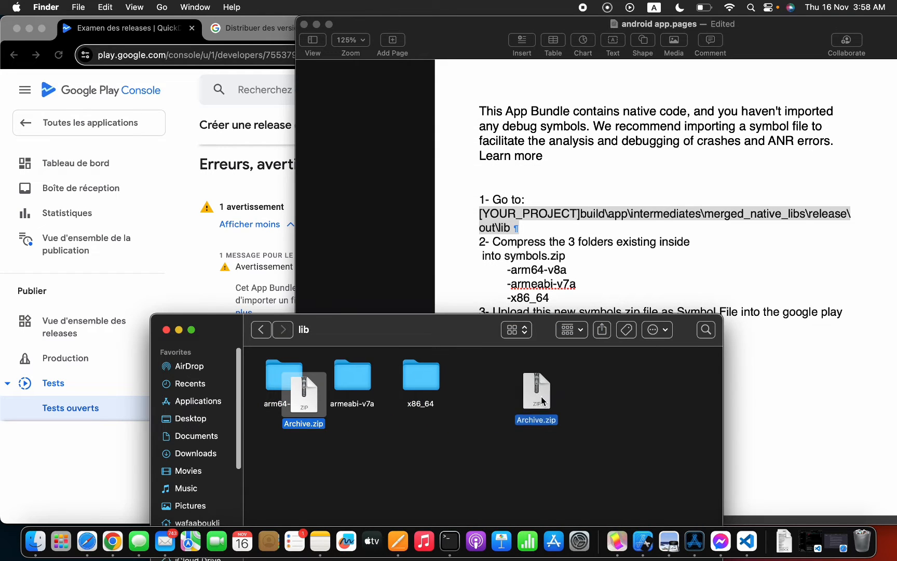
pyautogui.moveTo(311, 406); pyautogui.dragTo(507, 385)
pyautogui.click(283, 309)
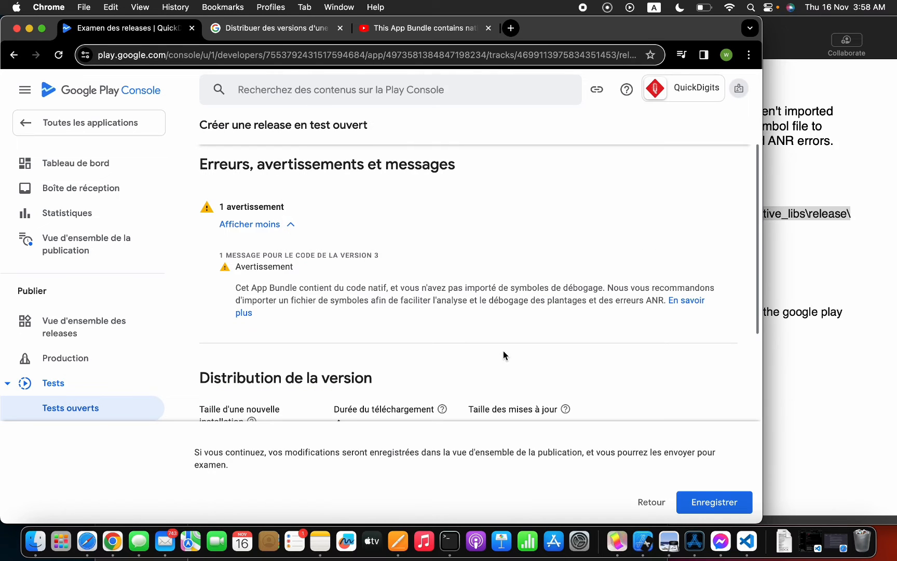
pyautogui.moveTo(757, 261)
pyautogui.mouseDown()
pyautogui.moveTo(760, 349)
pyautogui.moveTo(729, 437)
pyautogui.mouseUp()
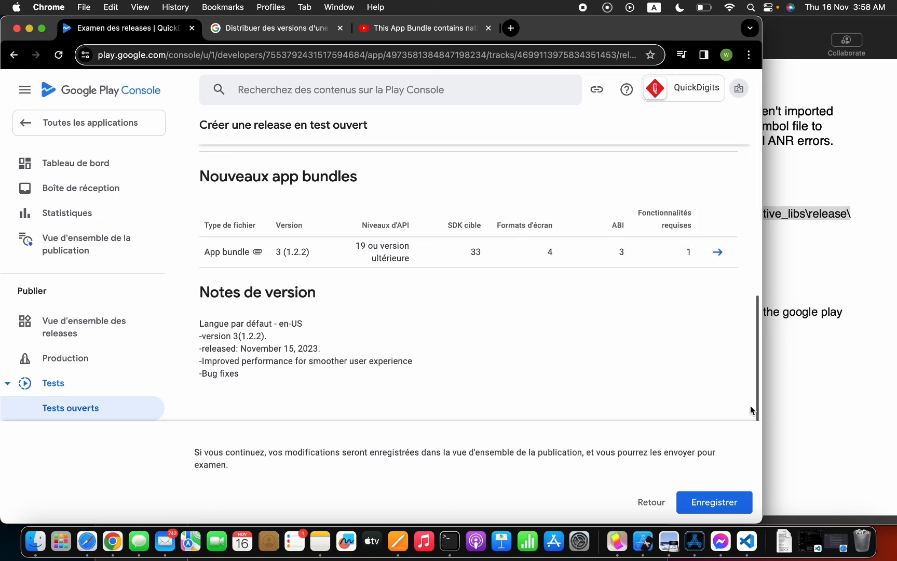
# Start the native debug symbols import from bundle 1.2.2's Téléchargements section.
pyautogui.click(718, 257)
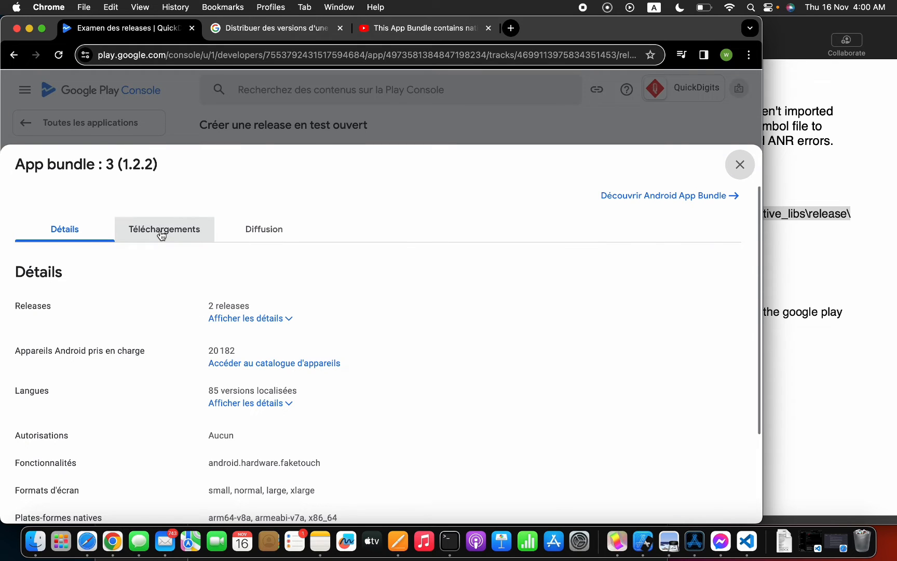
pyautogui.click(160, 232)
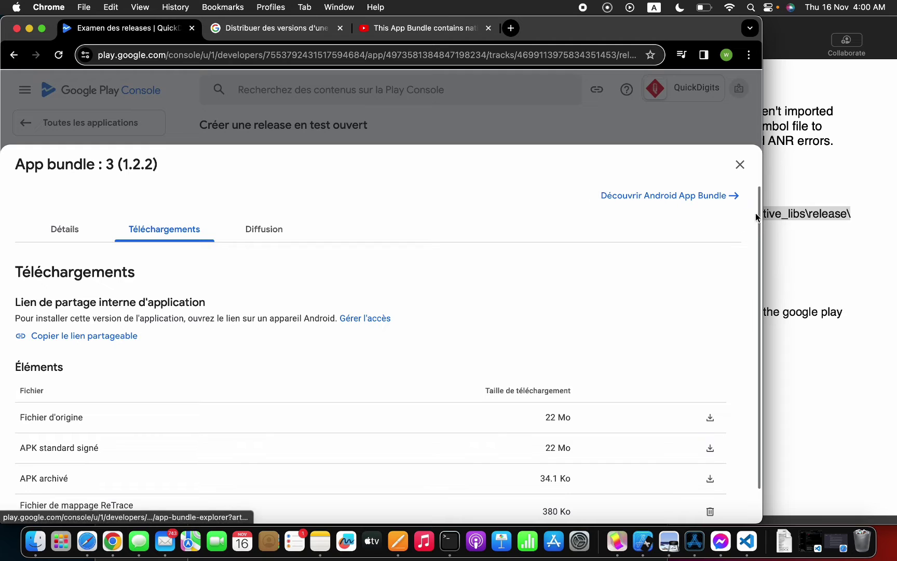
pyautogui.scroll(-2, 764, 316)
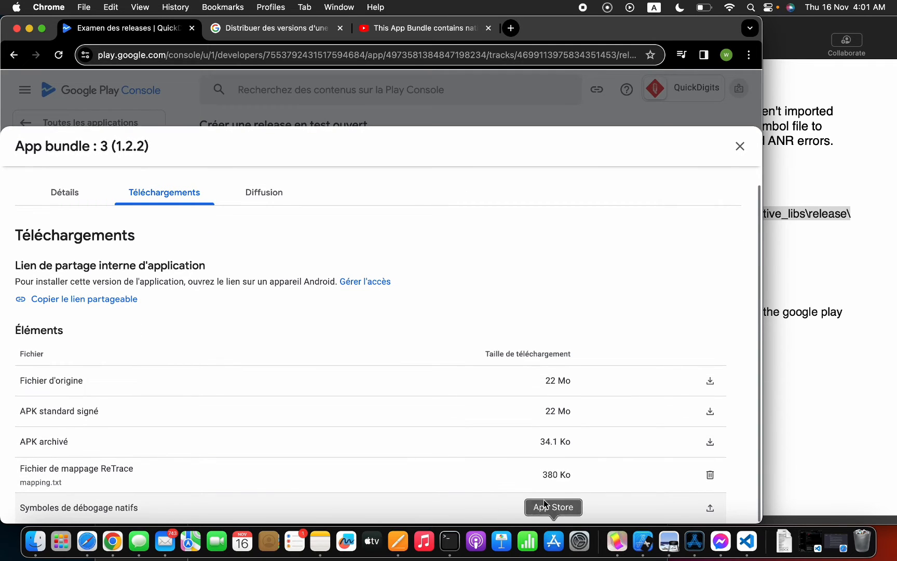
pyautogui.click(709, 507)
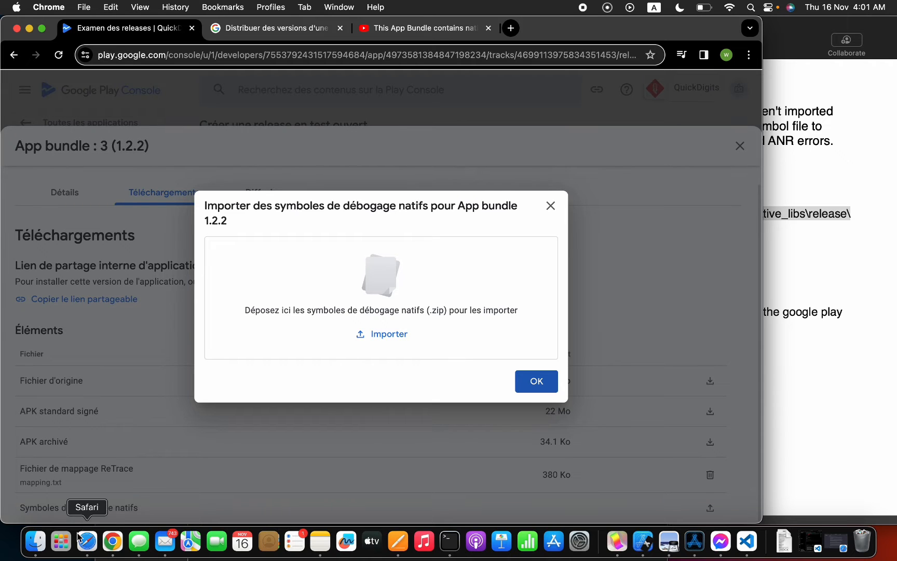
# Drop symbols.zip from the lib folder onto the import area; it is rejected for __MACOSX.
pyautogui.click(33, 546)
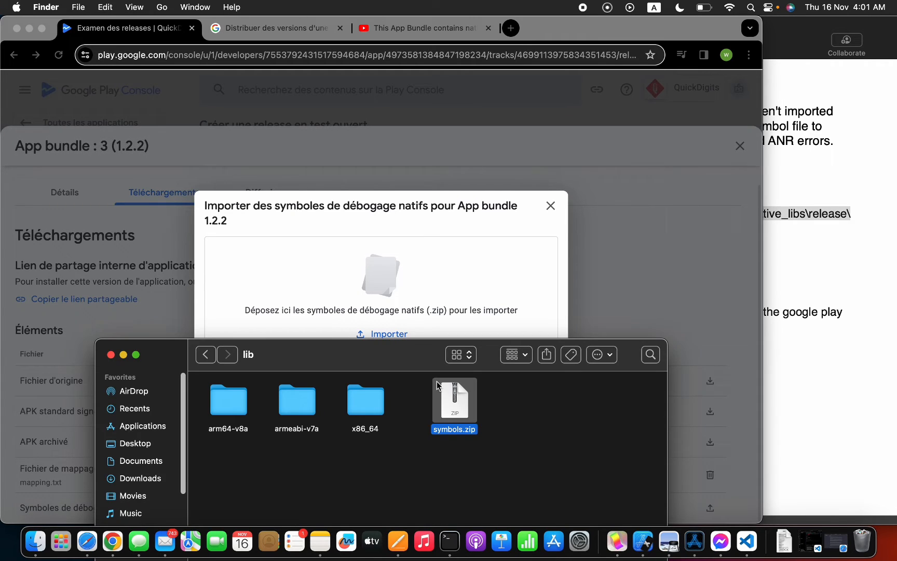
pyautogui.moveTo(452, 405); pyautogui.dragTo(398, 293)
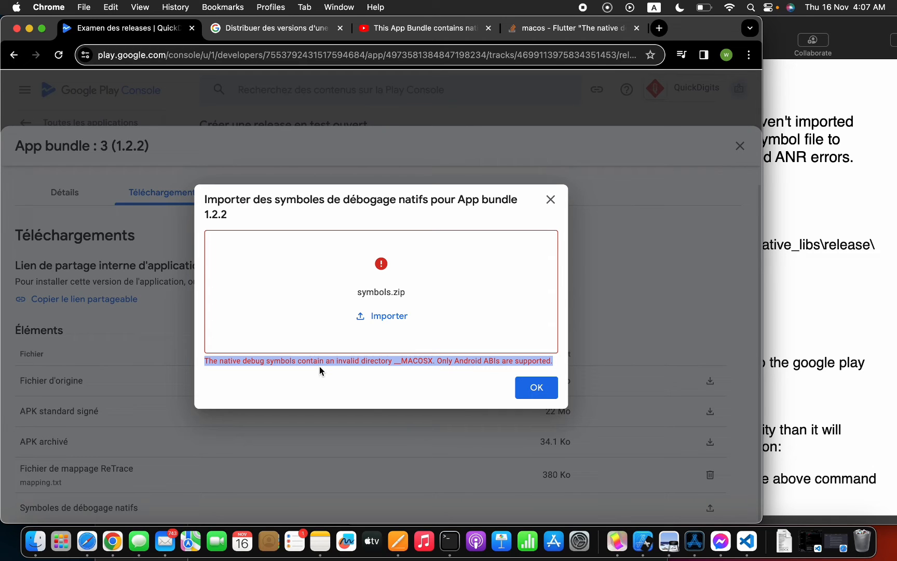
pyautogui.click(209, 367)
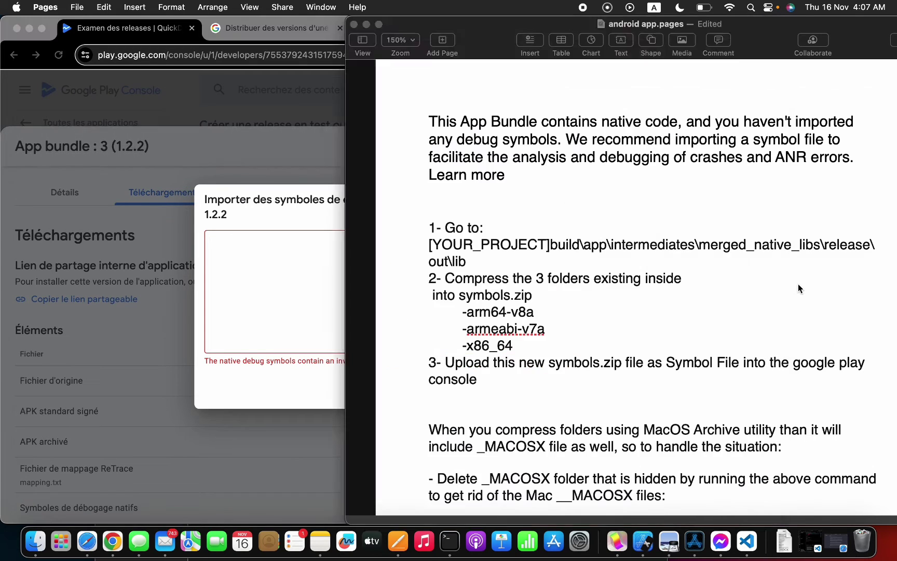
# Recheck the __MACOSX rejection for version 1.2.2 and return to the notes document.
pyautogui.click(799, 283)
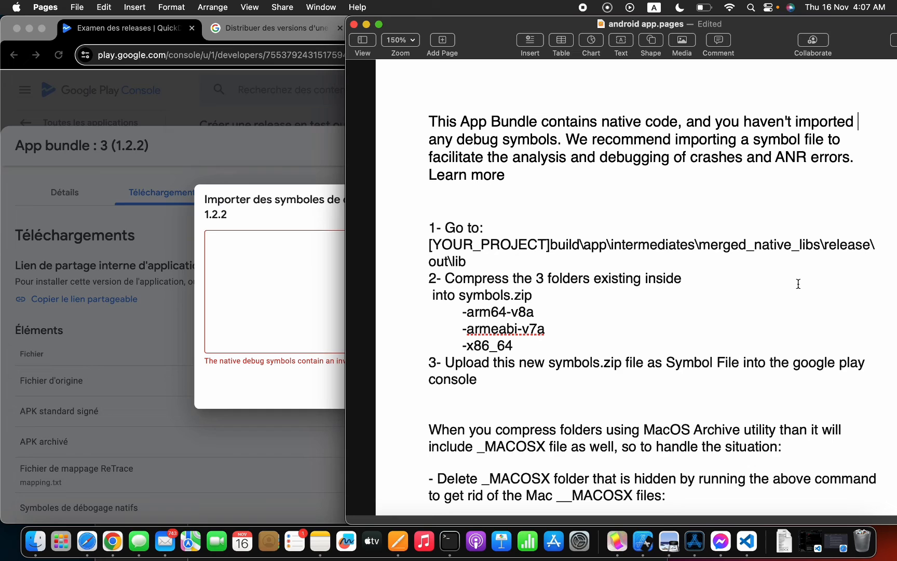
pyautogui.click(542, 408)
pyautogui.click(312, 219)
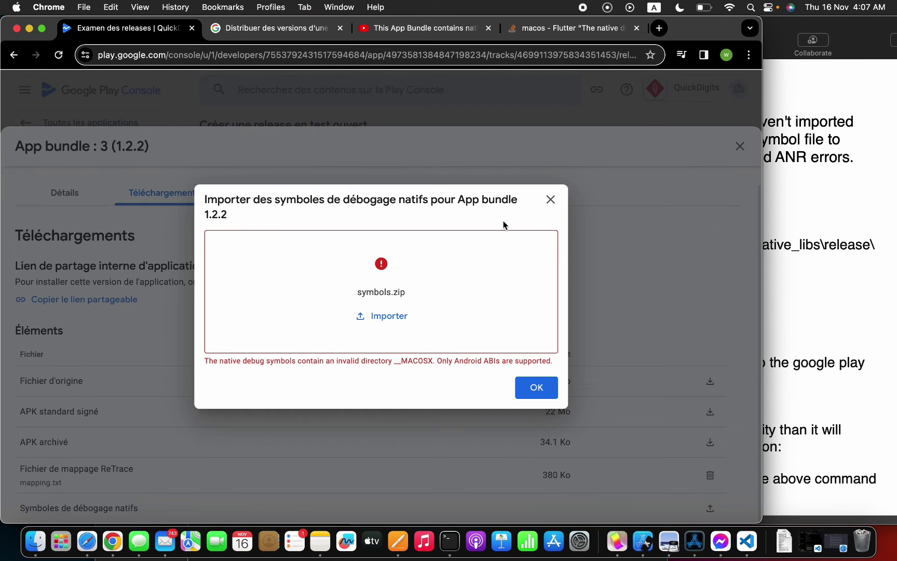
pyautogui.moveTo(527, 207); pyautogui.dragTo(455, 214)
pyautogui.click(806, 295)
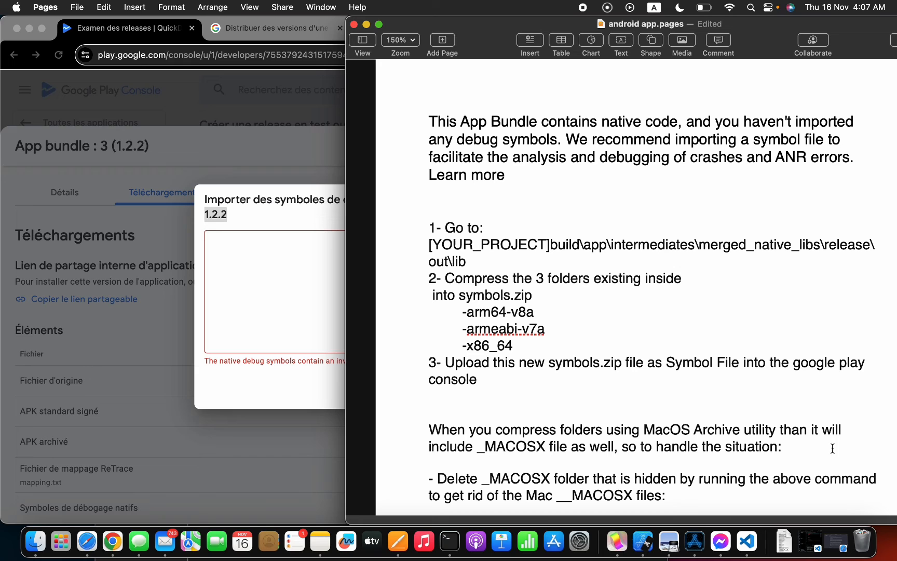
# Paste the zip -d Archive.zip "__MACOSX*" command into the notes and select it to copy.
pyautogui.click(717, 494)
pyautogui.press('Return')
pyautogui.press('Return')
pyautogui.press('super+v')
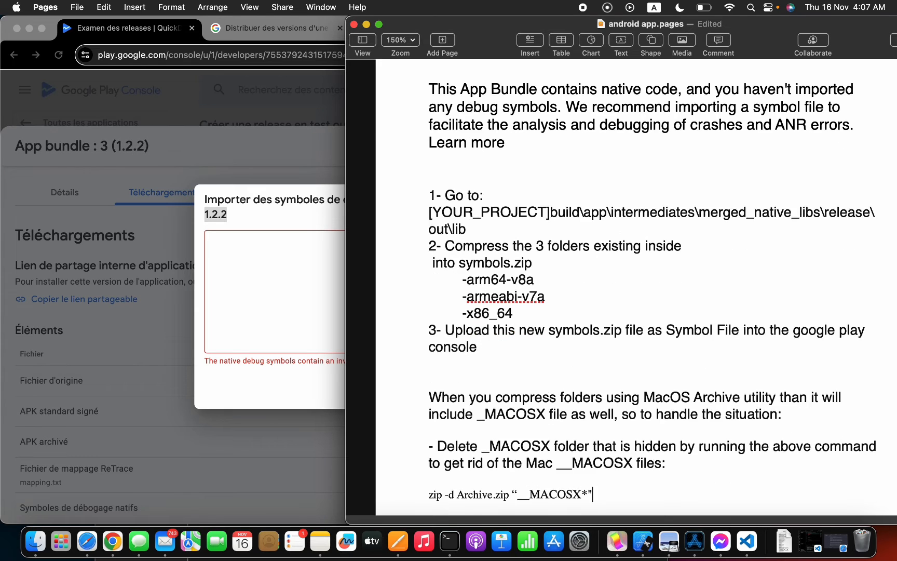
pyautogui.press('Return')
pyautogui.press('Return')
pyautogui.write('Then you can upload the .zip symbol file to Google Play Console.')
pyautogui.press('Return')
pyautogui.press('Return')
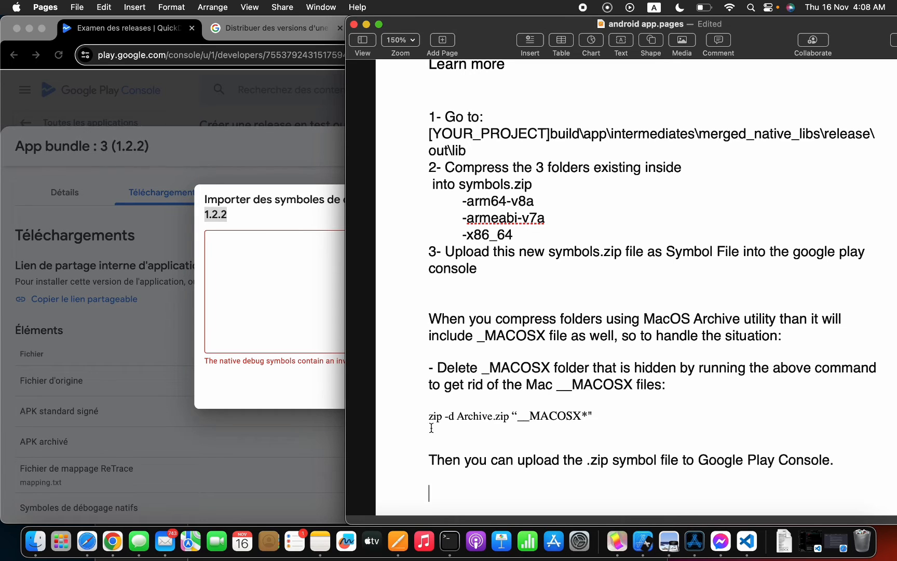
pyautogui.moveTo(429, 416); pyautogui.dragTo(609, 421)
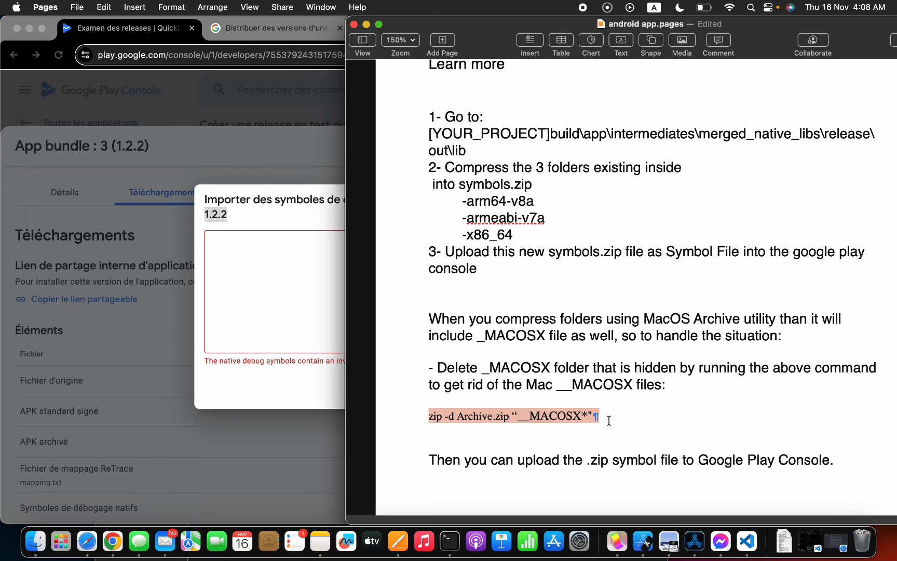
# Open a New Terminal at the lib folder and paste the zip cleanup command at the prompt.
pyautogui.click(35, 541)
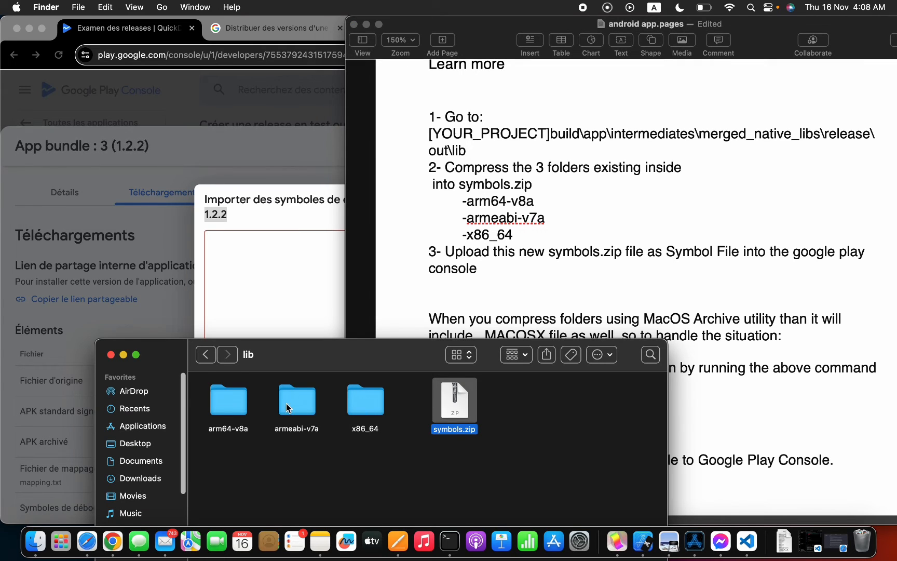
pyautogui.click(205, 356)
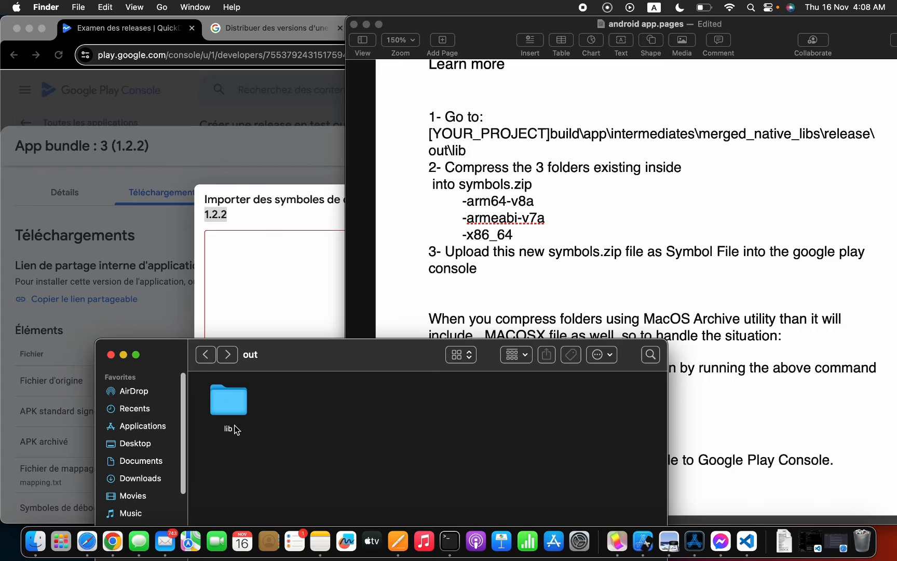
pyautogui.rightClick(229, 420)
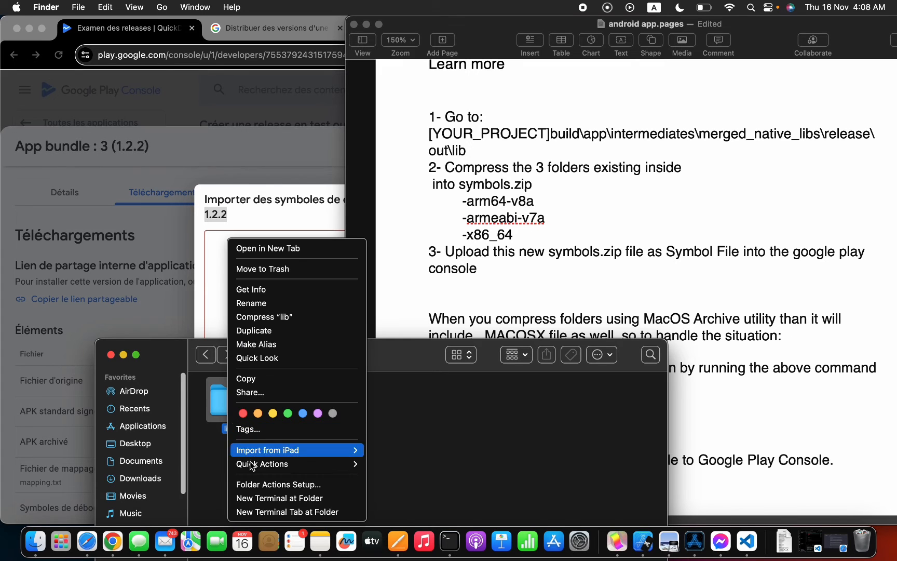
pyautogui.click(273, 498)
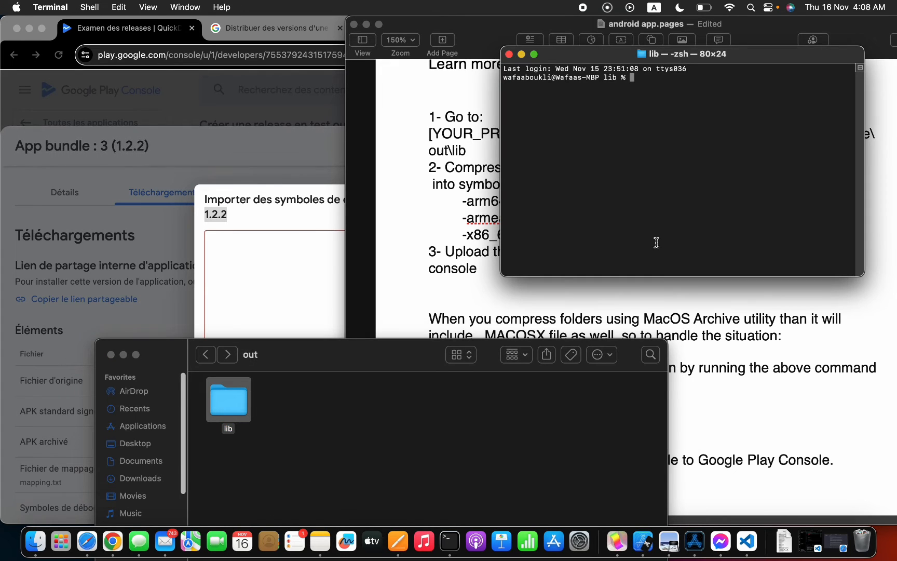
pyautogui.press('super+v')
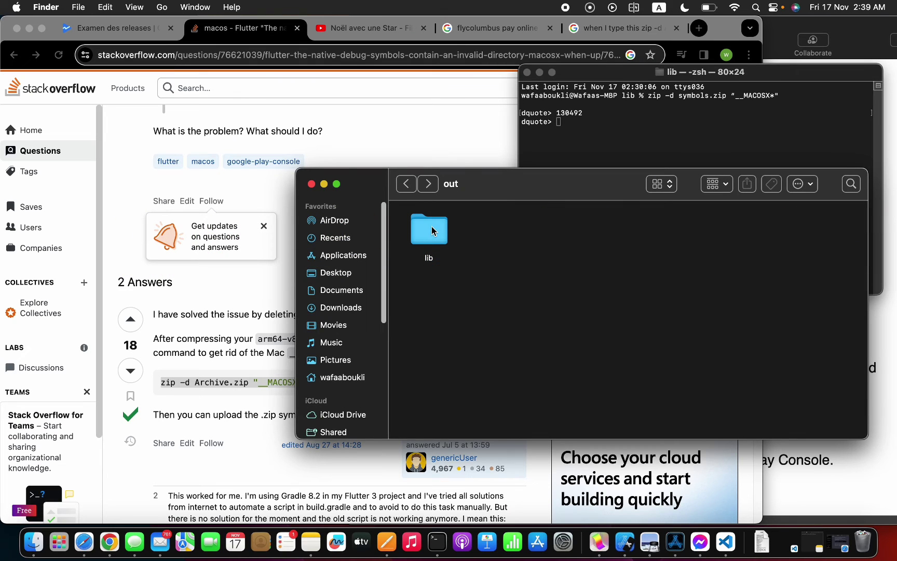
# In a new Terminal at lib, run zip -d Archive.zip "__MACOSX*" to delete the __MACOSX entries.
pyautogui.rightClick(432, 232)
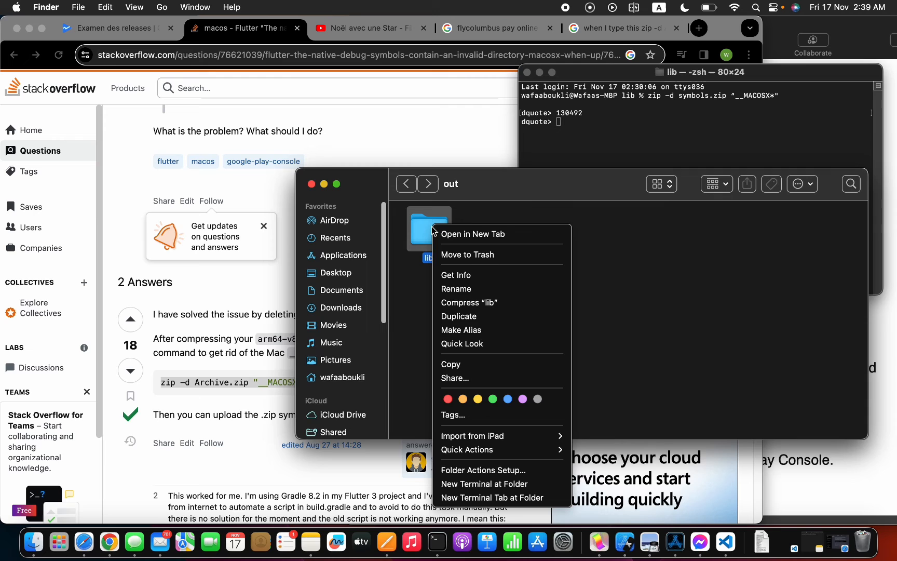
pyautogui.click(481, 484)
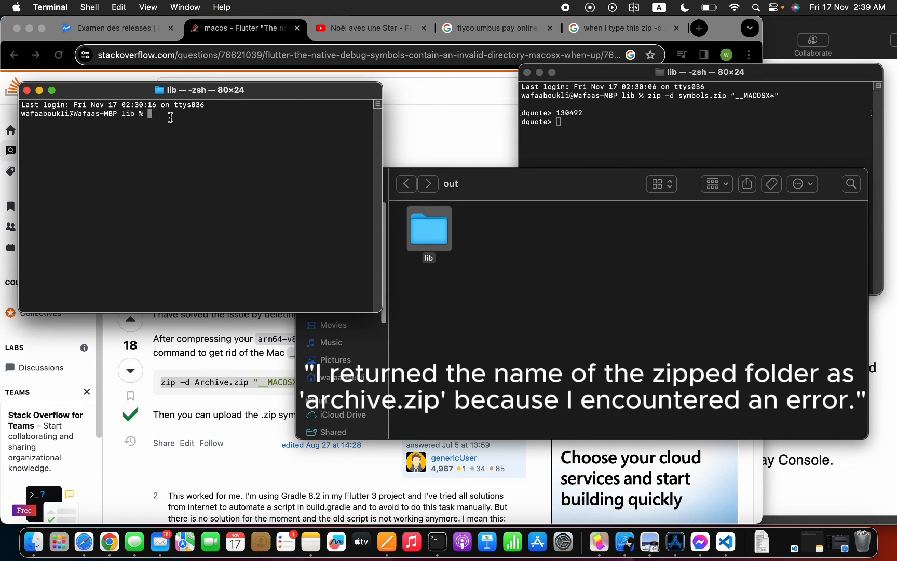
pyautogui.write('zip -d Archive.zip "__MACOSX*"')
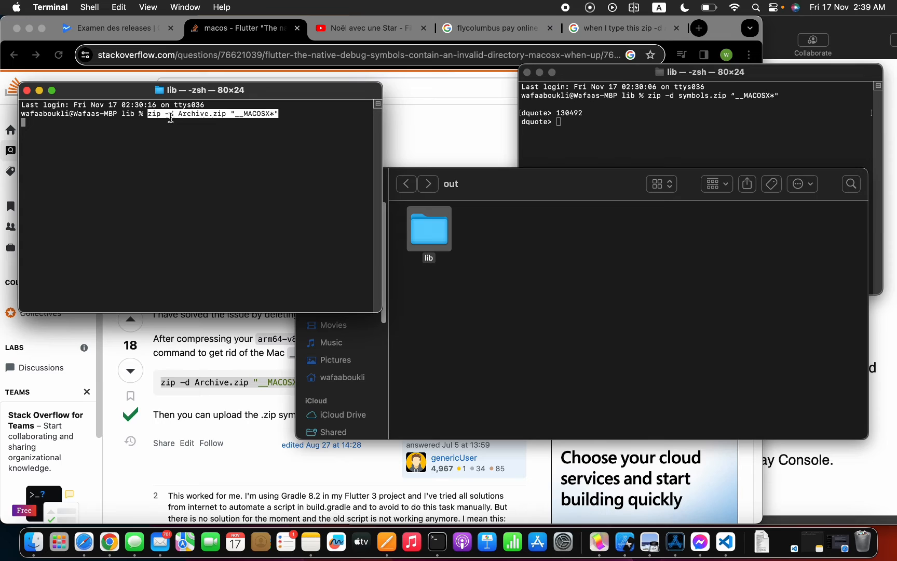
pyautogui.press('Return')
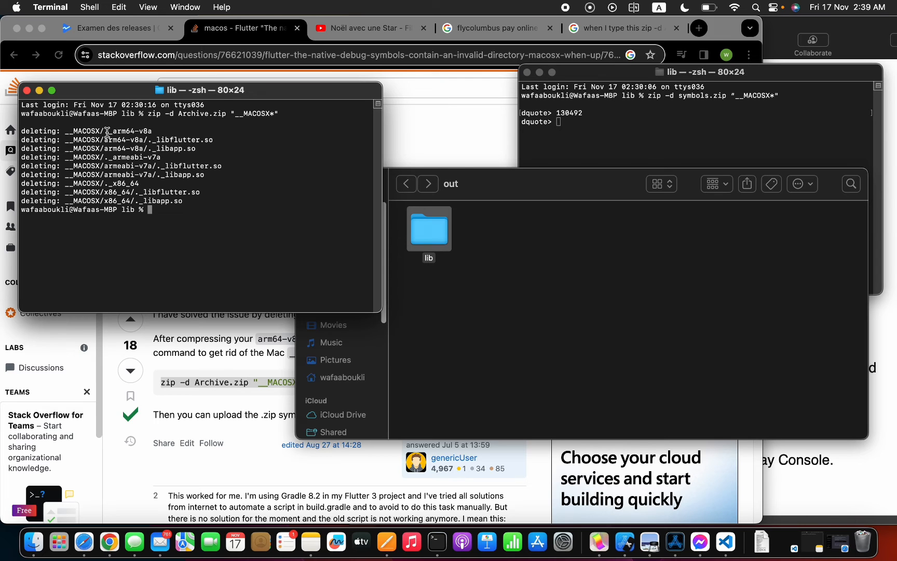
# Close the Terminal session and bring the symbol import dialog back to front.
pyautogui.click(27, 91)
pyautogui.click(71, 46)
pyautogui.click(104, 32)
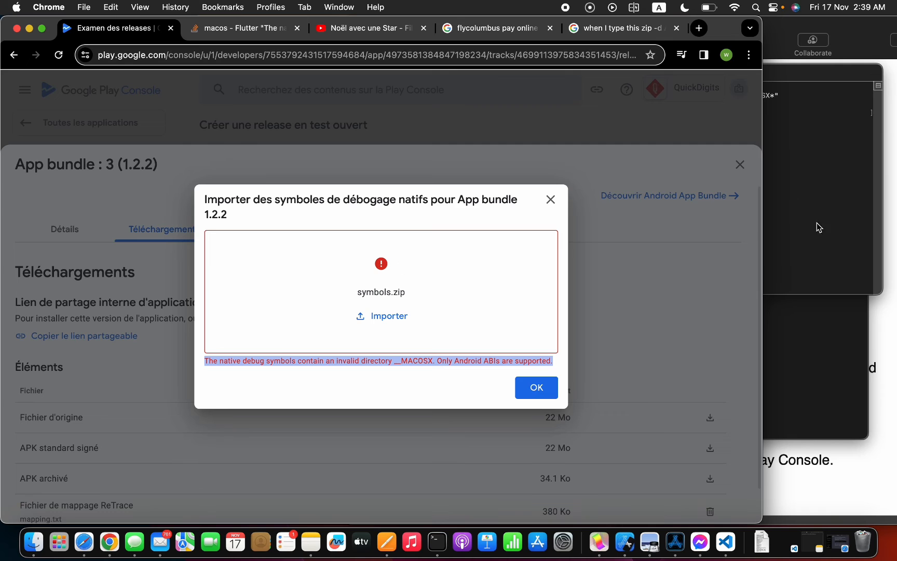
# Drag the cleaned Archive.zip from lib onto the Importer drop area for bundle 1.2.2.
pyautogui.click(807, 253)
pyautogui.click(808, 344)
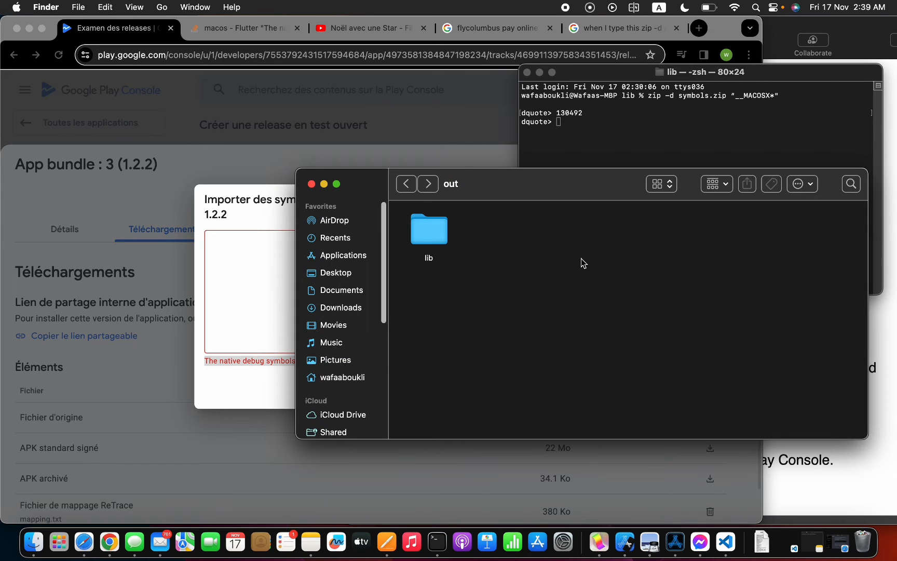
pyautogui.doubleClick(439, 233)
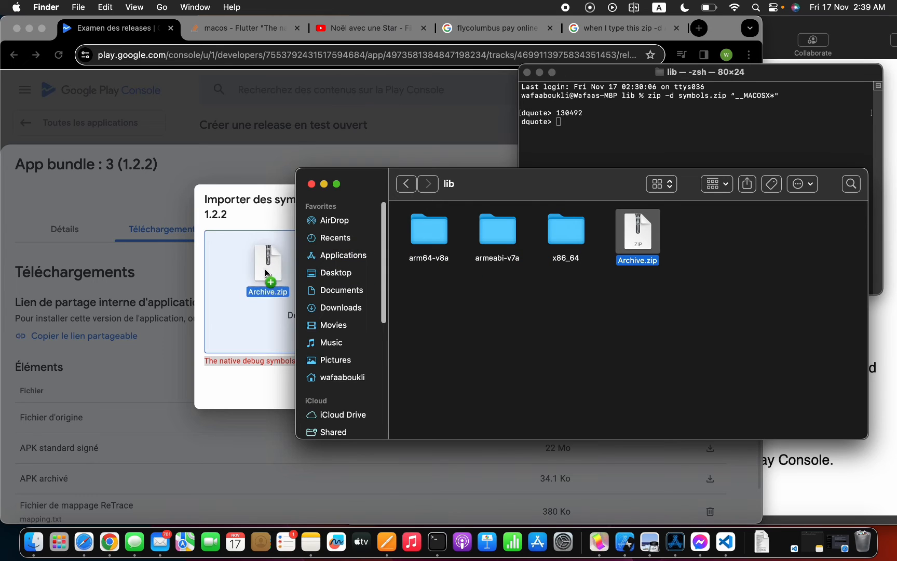
pyautogui.moveTo(637, 241); pyautogui.dragTo(264, 274)
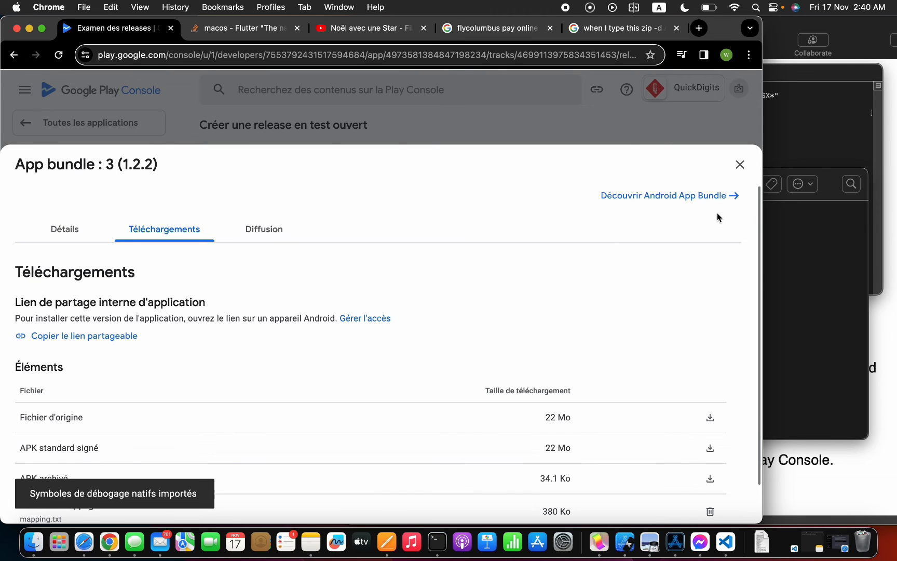
pyautogui.scroll(-2, 759, 218)
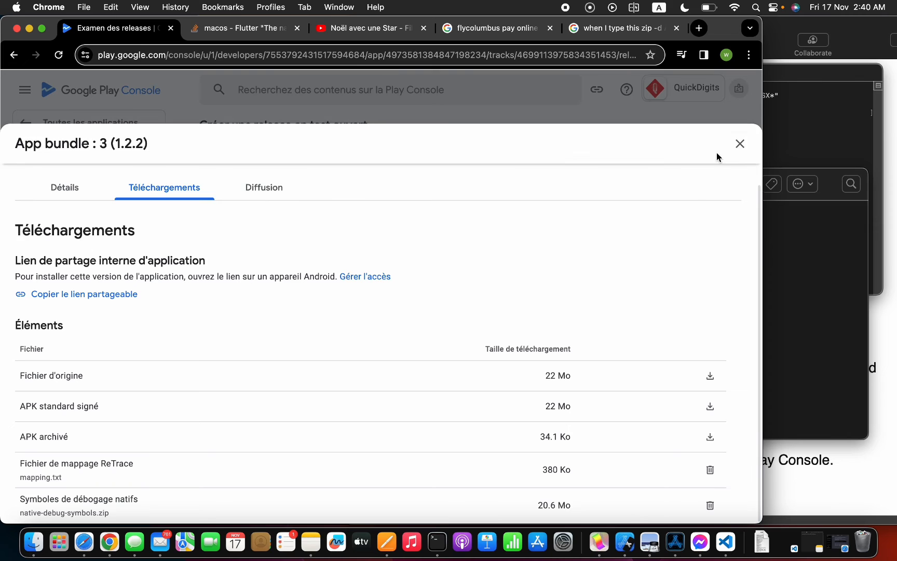
# Close the app bundle details and expand the remaining warning with Voir plus.
pyautogui.click(739, 142)
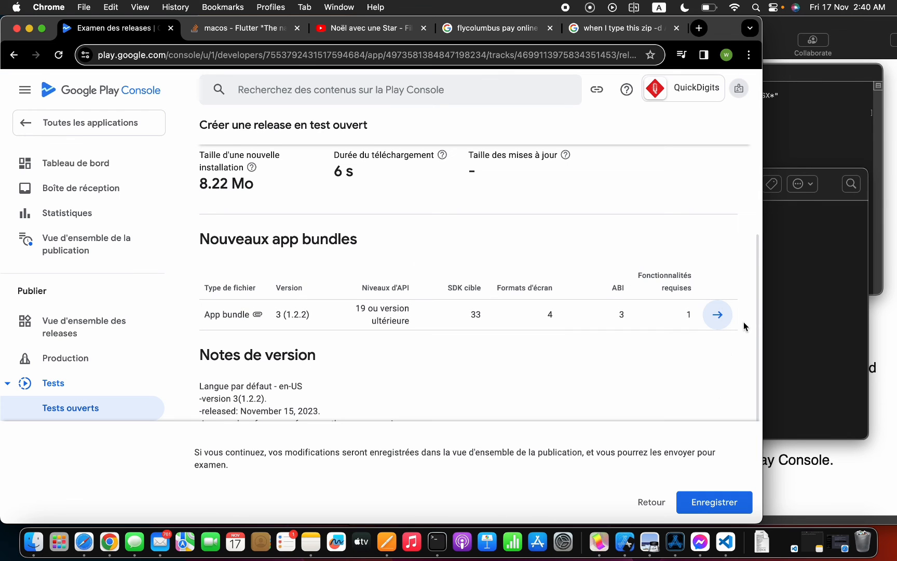
pyautogui.scroll(5, 754, 315)
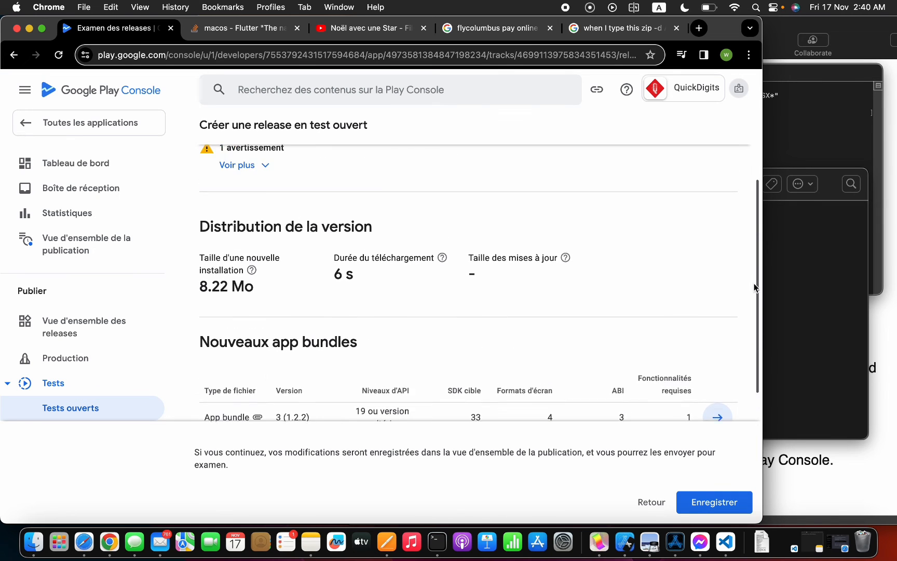
pyautogui.click(249, 228)
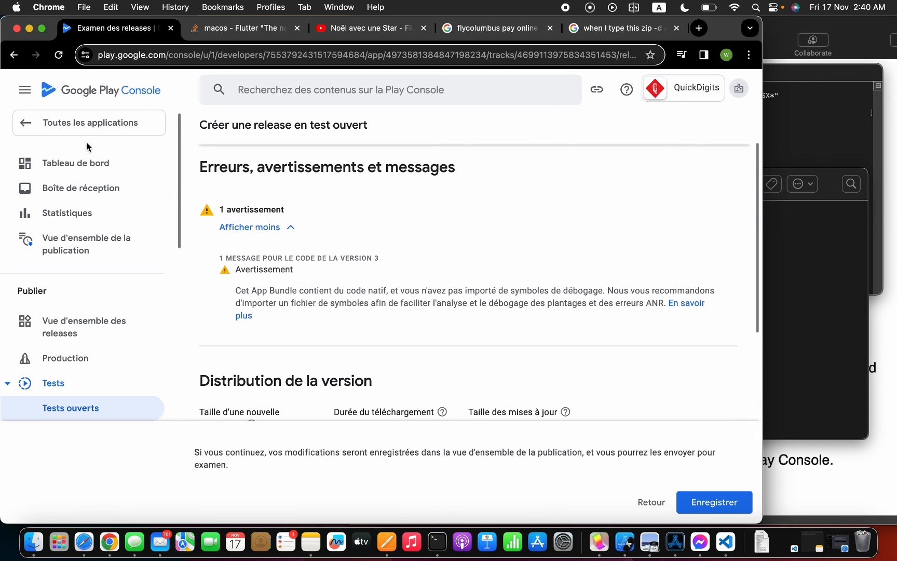
# Save the open-testing release once it shows ready with no warnings.
pyautogui.click(60, 58)
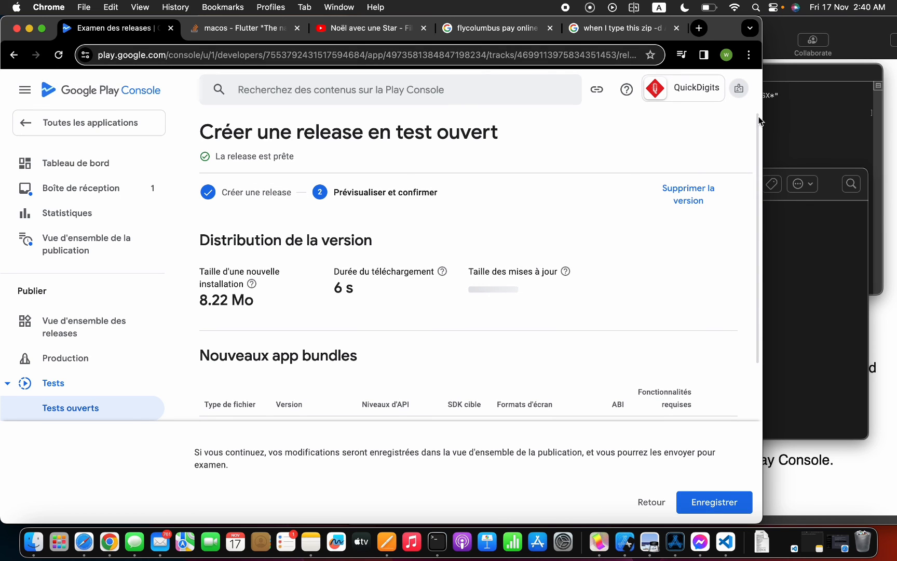
pyautogui.moveTo(758, 120)
pyautogui.mouseDown()
pyautogui.moveTo(749, 259)
pyautogui.moveTo(751, 133)
pyautogui.mouseUp()
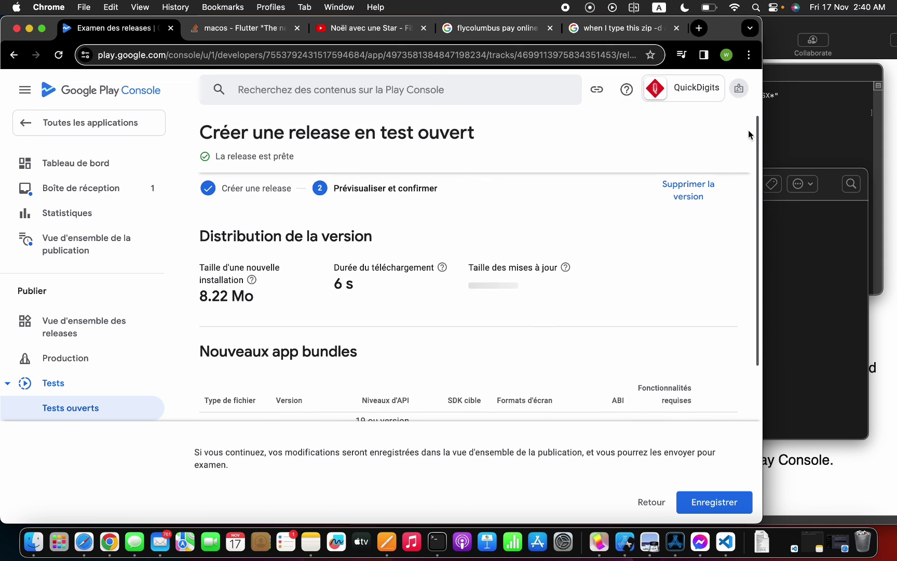
pyautogui.click(711, 502)
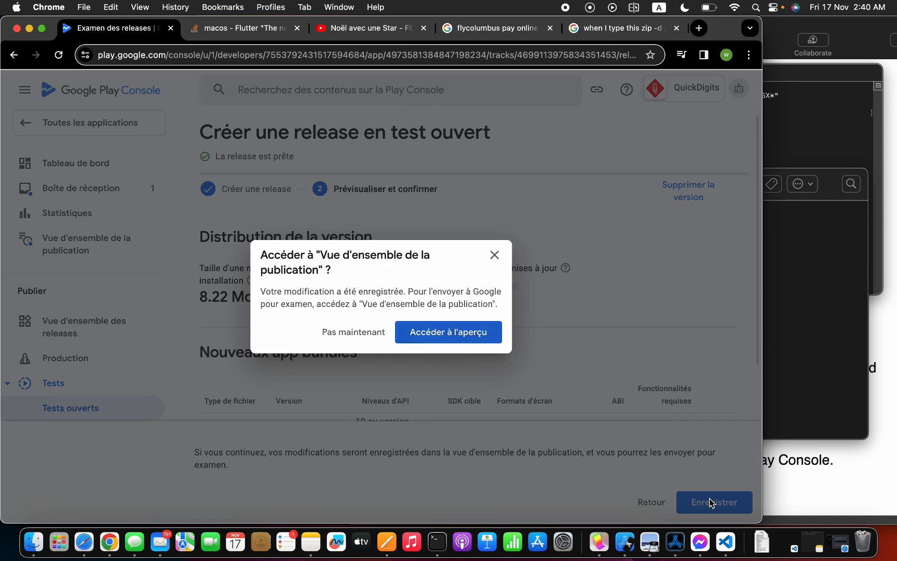